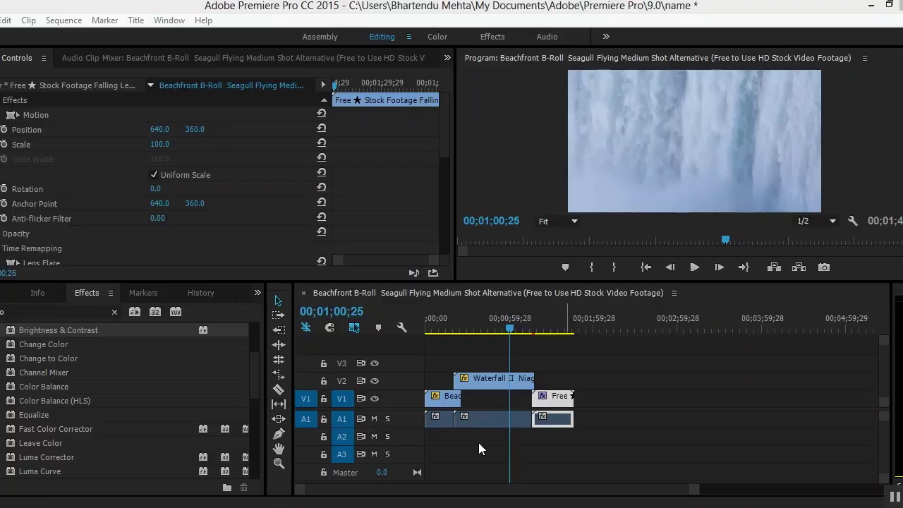
drag(697, 489, 568, 489)
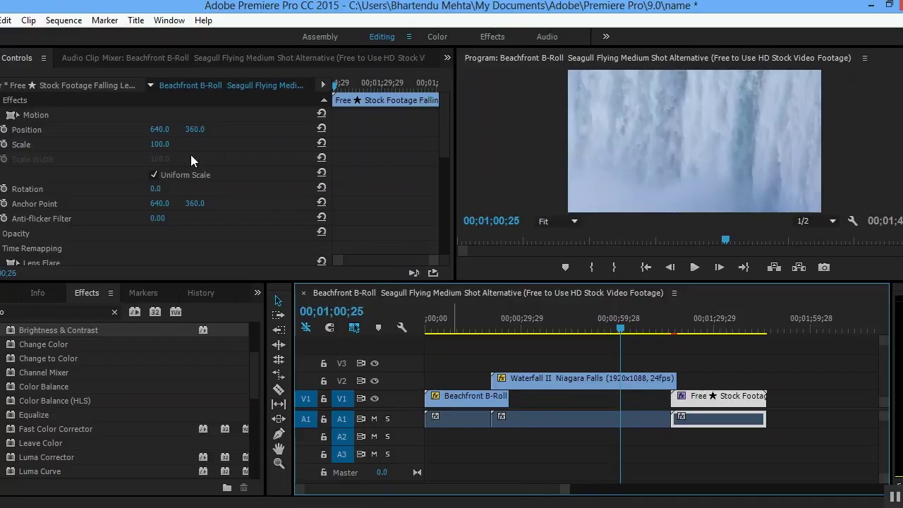
click(0, 20)
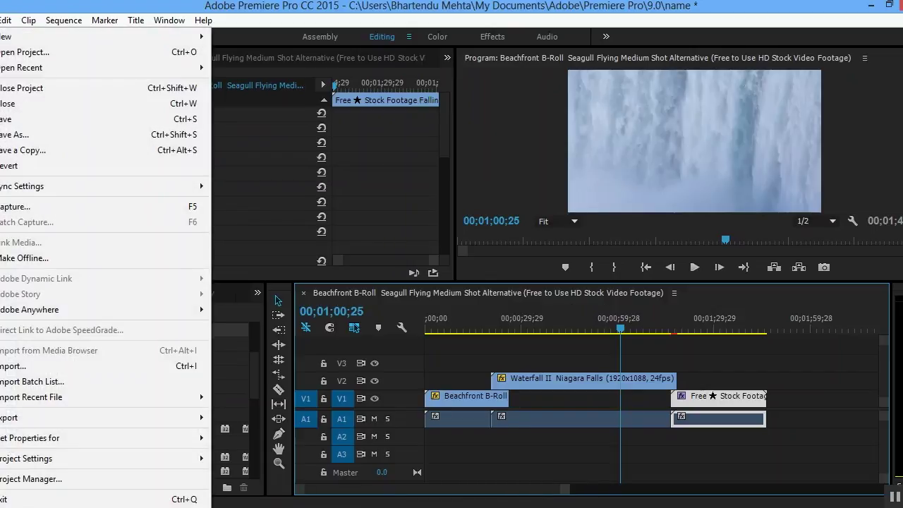
click(35, 134)
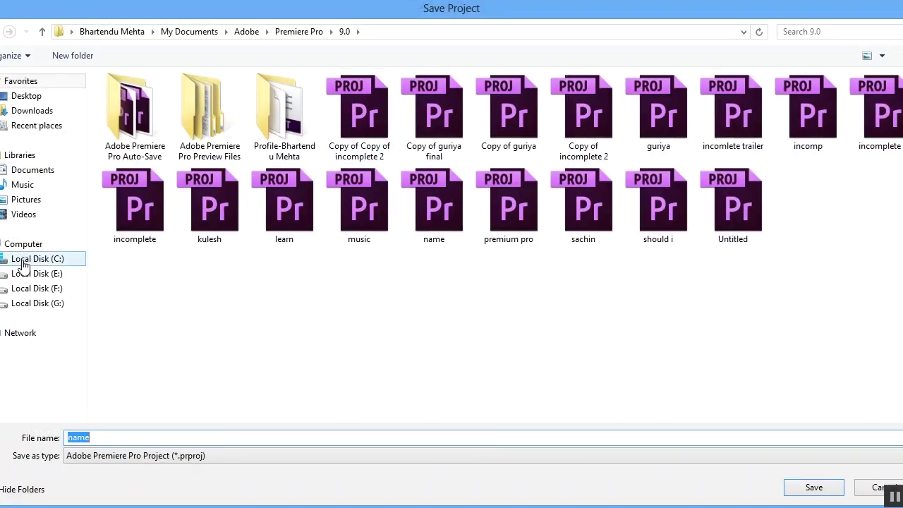
click(23, 260)
click(21, 287)
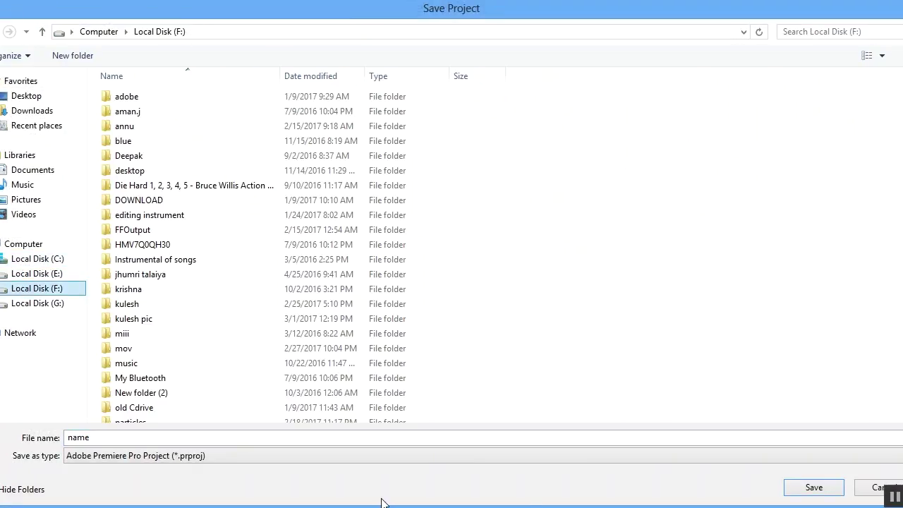
click(887, 488)
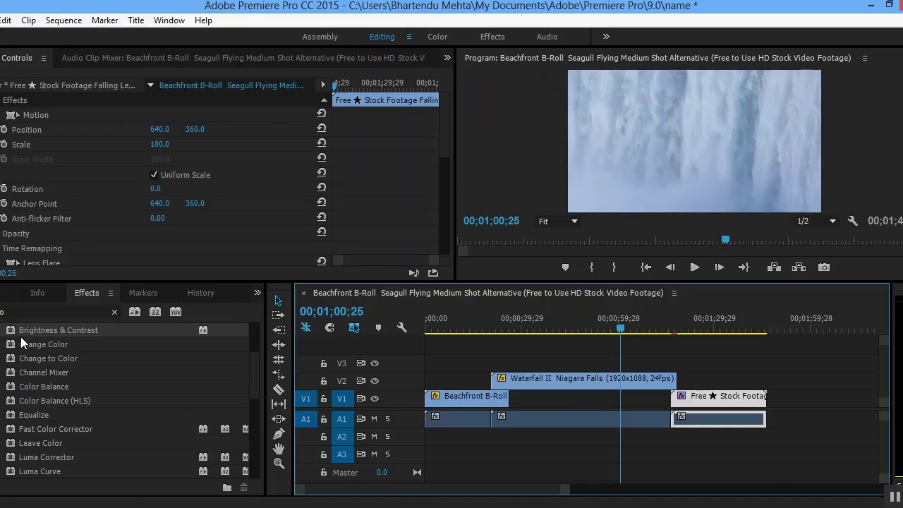
Step: Open the media export settings for the current sequence
key(alt+f)
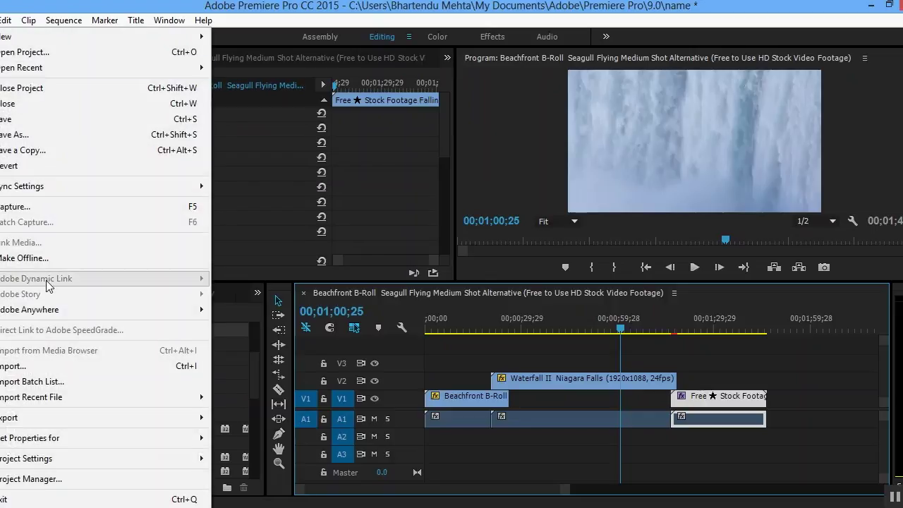
mouse_move(48, 417)
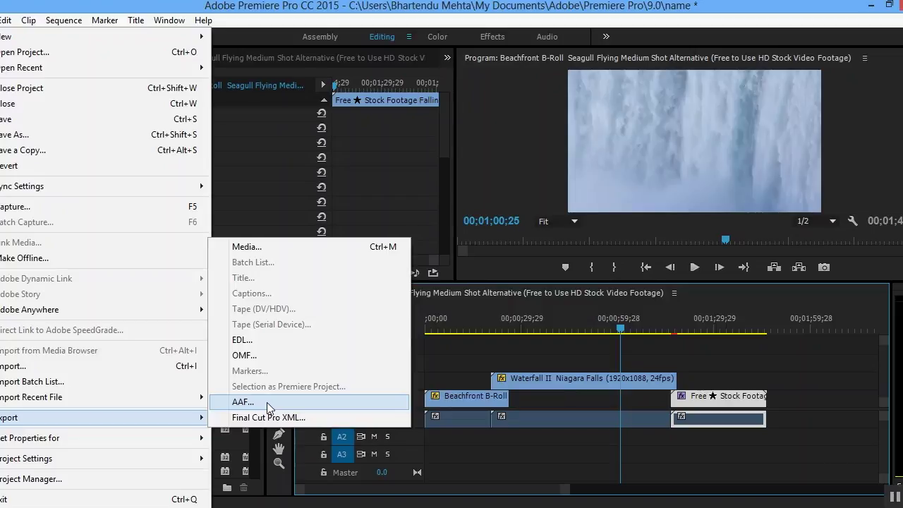
click(272, 249)
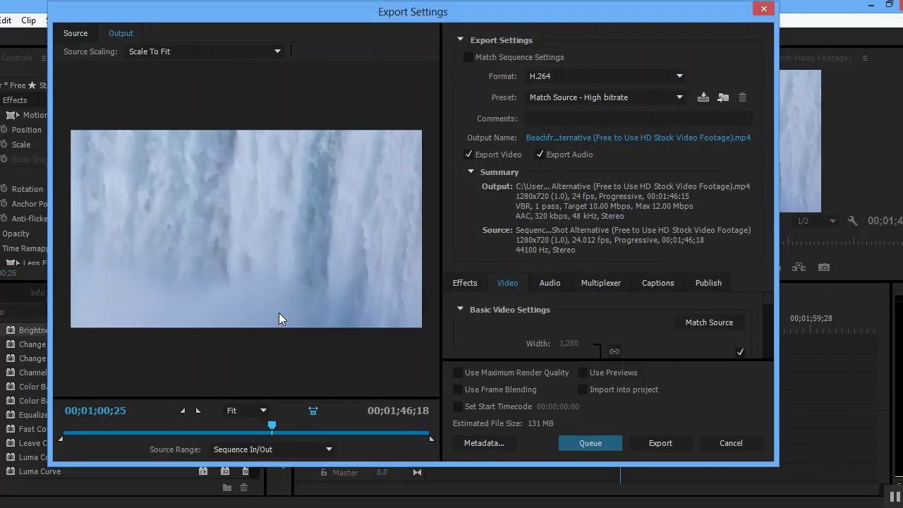
Step: Try trimming the end of the export range to 00;01;34;29, and restore it to the end of the sequence
drag(273, 426, 331, 426)
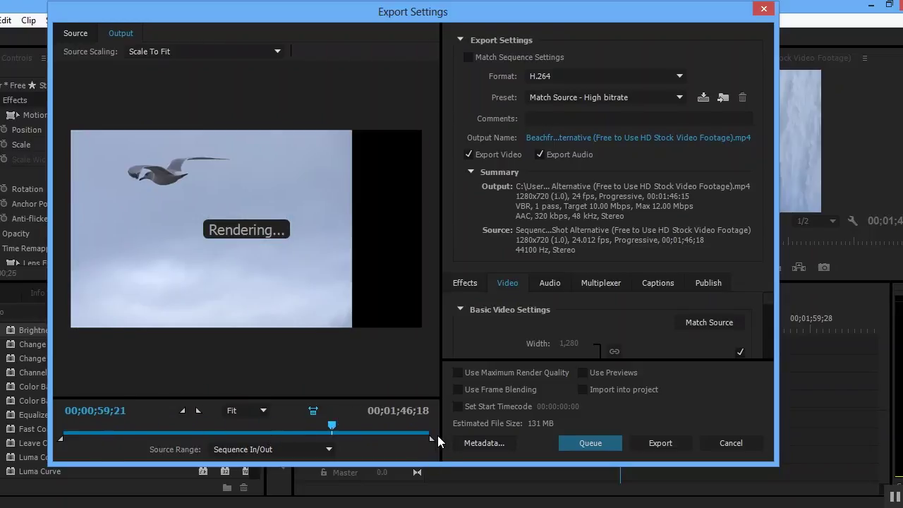
drag(432, 439, 392, 441)
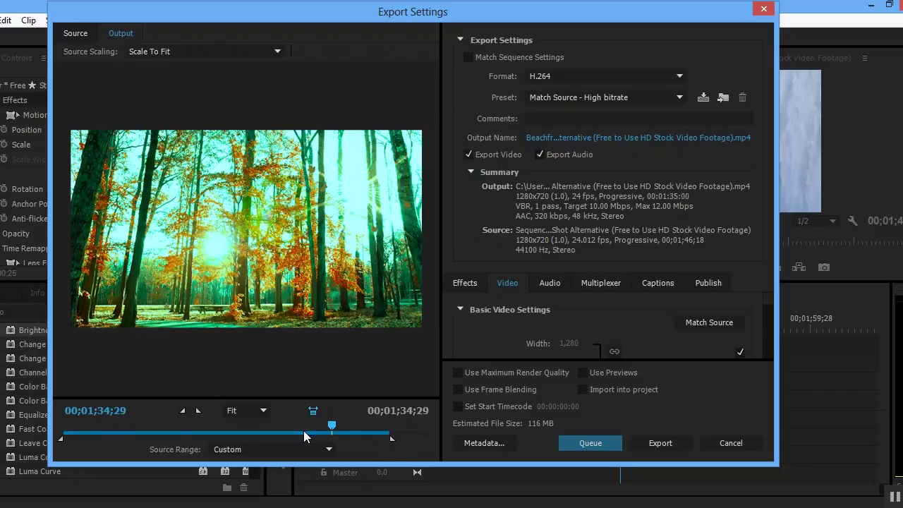
drag(393, 439, 432, 439)
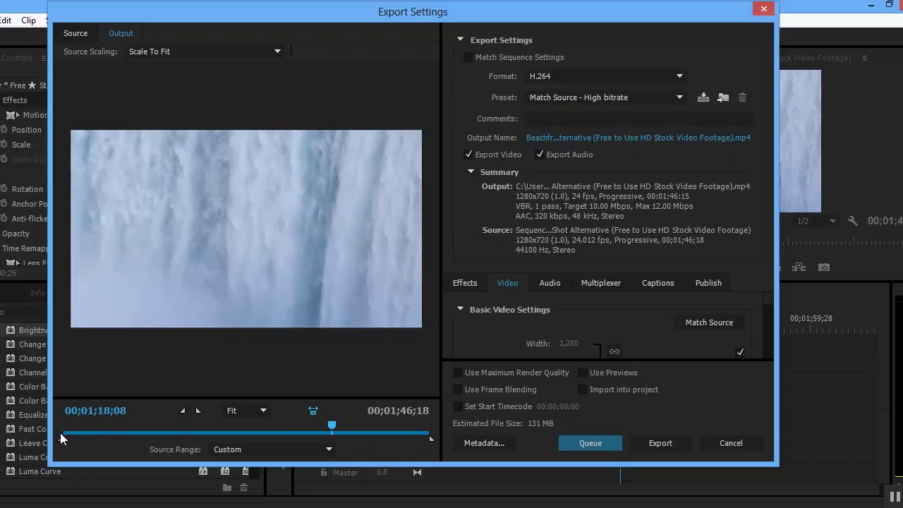
Step: Move the export preview's playhead to 00;00;28;00 and start the export range at about that point
click(152, 425)
mouse_move(152, 427)
mouse_down()
mouse_move(176, 426)
mouse_move(120, 428)
mouse_move(153, 427)
mouse_up()
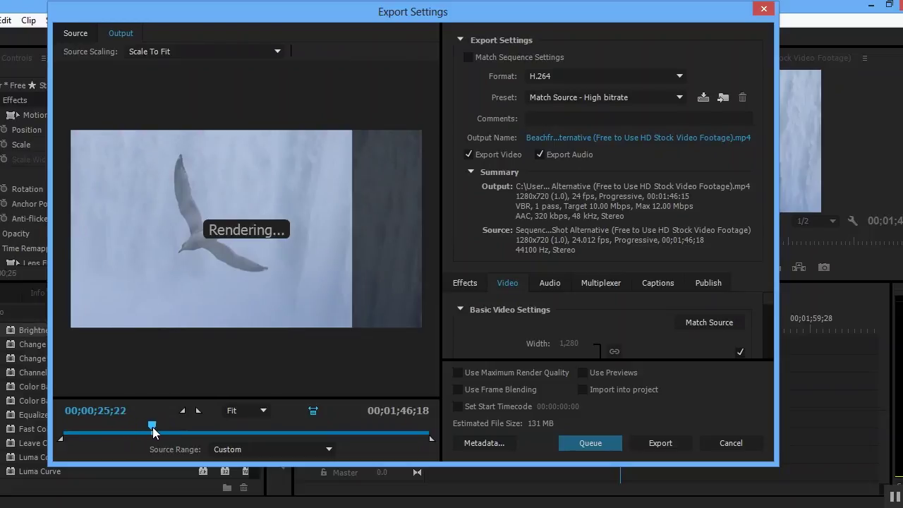
drag(156, 426, 159, 425)
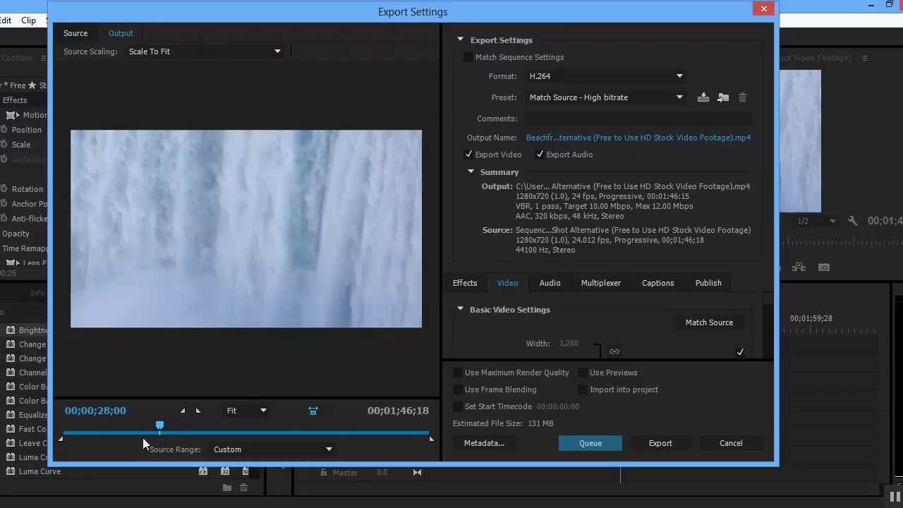
key(i)
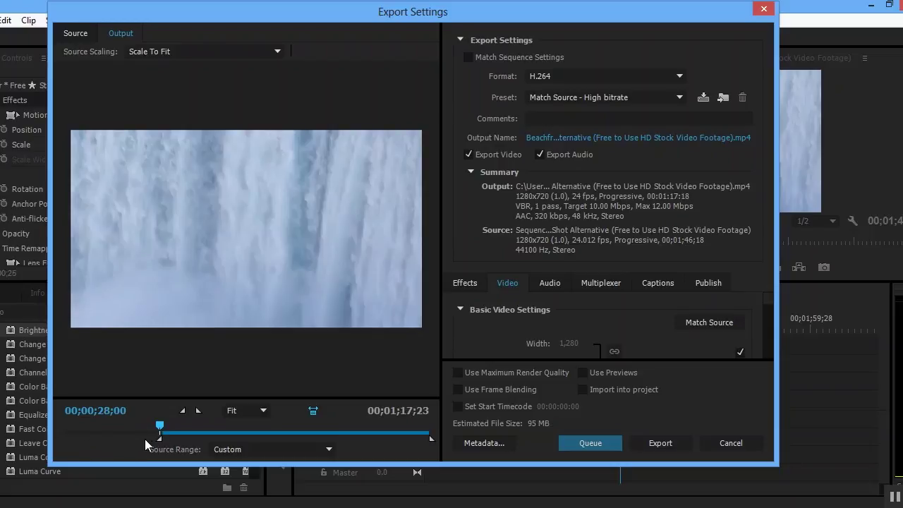
drag(157, 440, 159, 442)
Step: Try the Work Area and Sequence In/Out source ranges, returning the source range to Custom
click(279, 452)
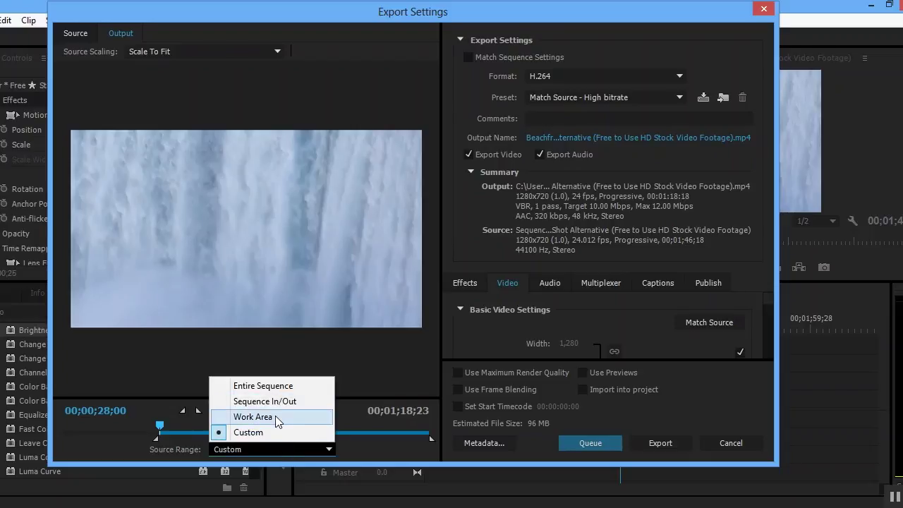
click(276, 417)
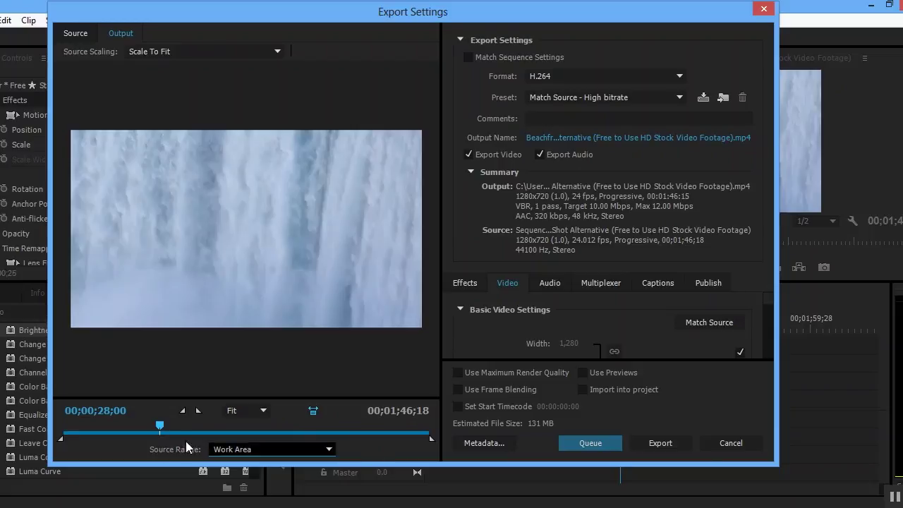
click(250, 450)
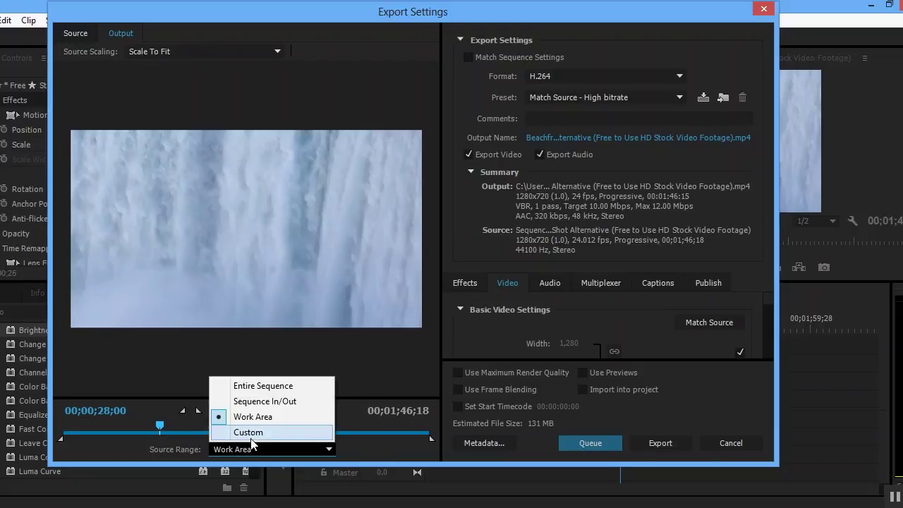
click(251, 433)
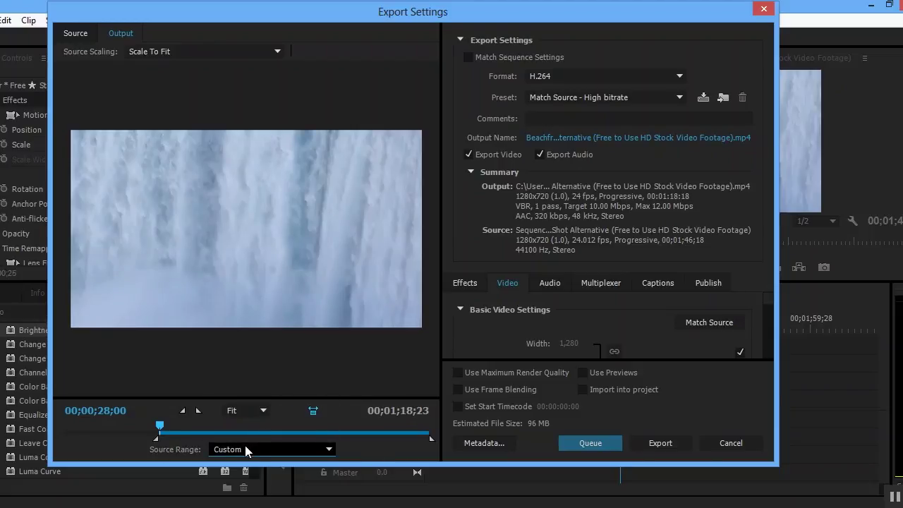
click(245, 445)
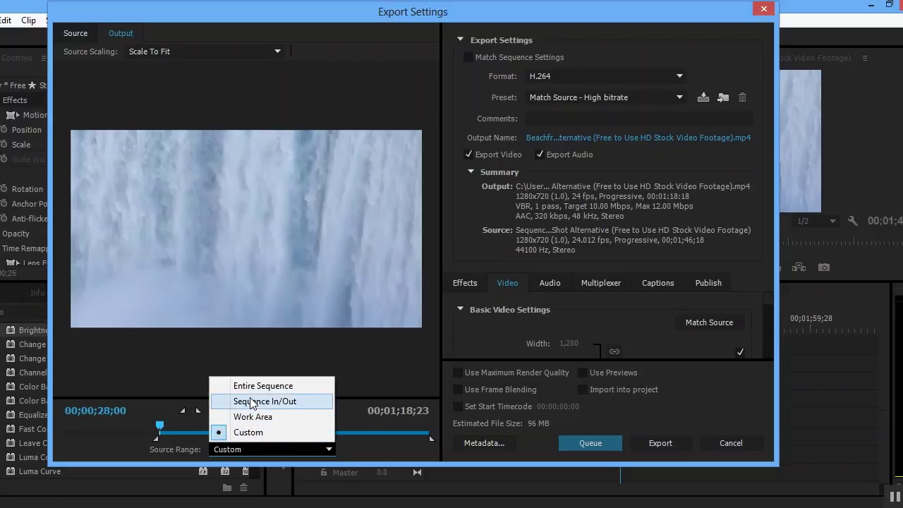
click(250, 400)
click(261, 451)
click(264, 433)
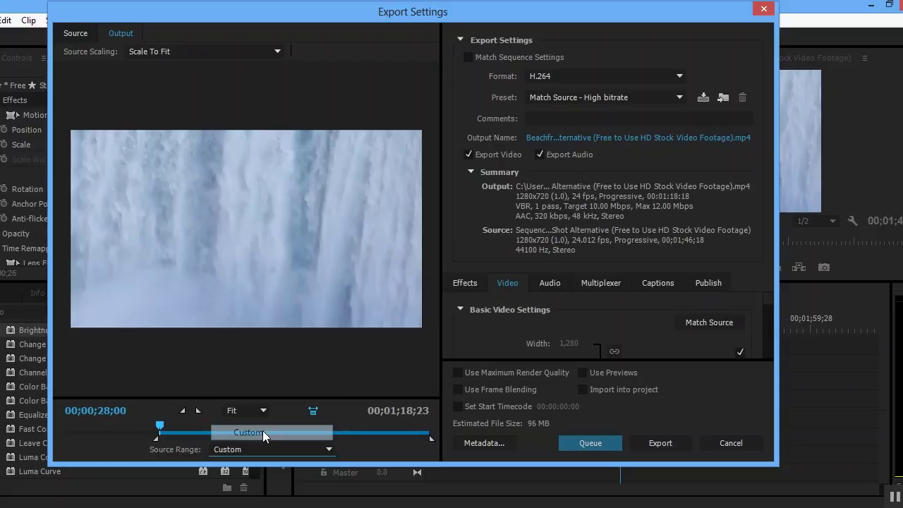
Step: Adjust the export range's out point and set it at the end of the sequence, 00;01;46;17
click(253, 412)
click(197, 412)
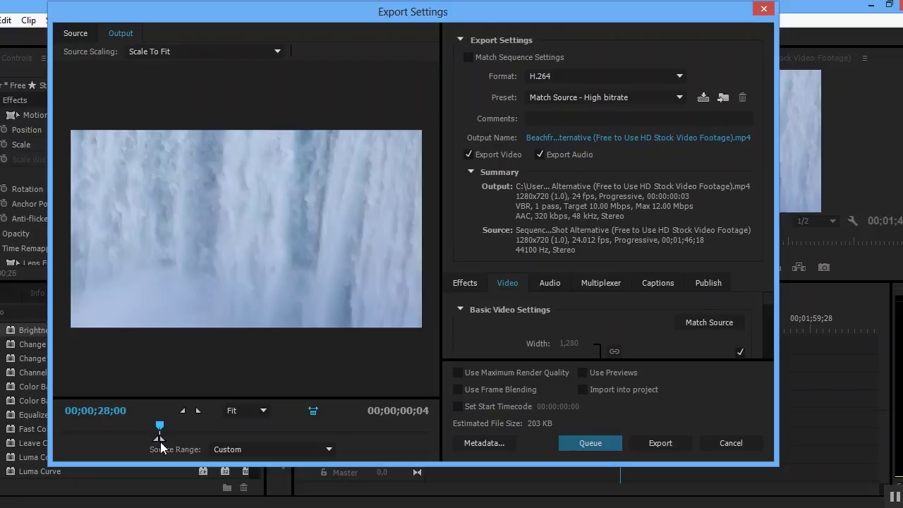
drag(160, 439, 359, 437)
click(356, 426)
click(430, 426)
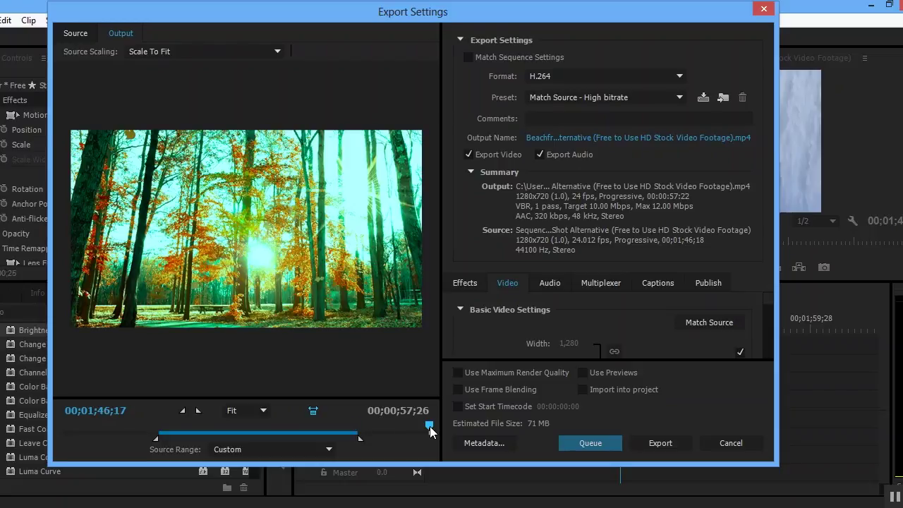
click(199, 412)
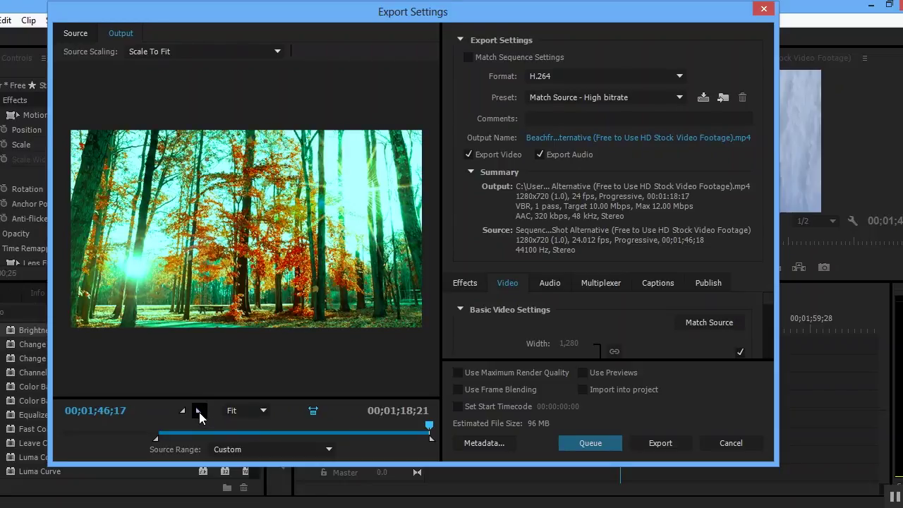
Step: Return the preview's playhead to 00;00;28;00 and set the export range's in point there
click(161, 428)
drag(161, 428, 118, 434)
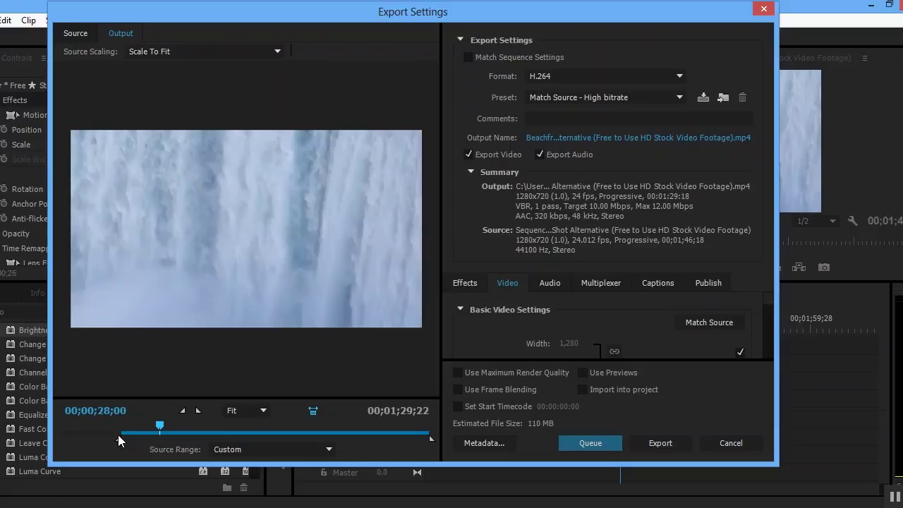
click(186, 411)
Step: Choose the H.264 export format with the Android Phone & Tablet - 800x480 25 preset
click(582, 73)
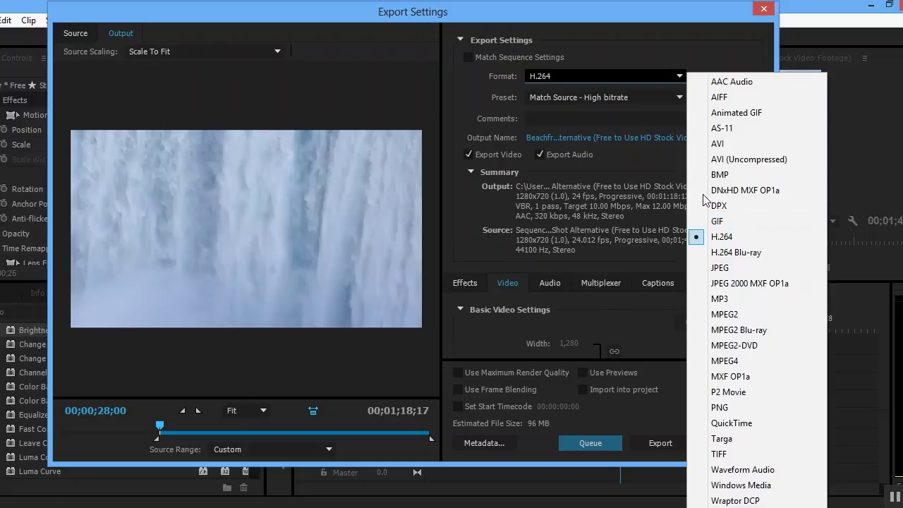
click(735, 237)
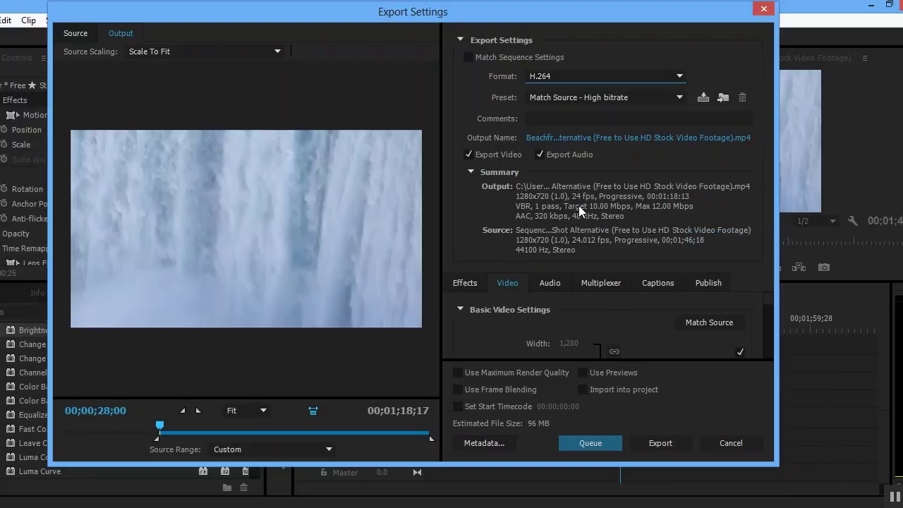
click(587, 100)
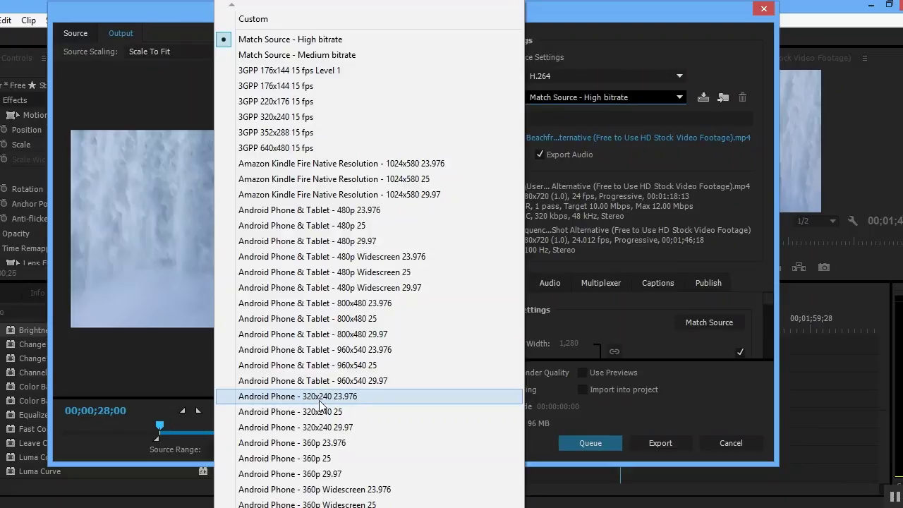
click(341, 317)
Step: Try the Android Phone & Tablet presets 800x480 23.976 and 960x540 29.97 to compare their output framing
click(581, 100)
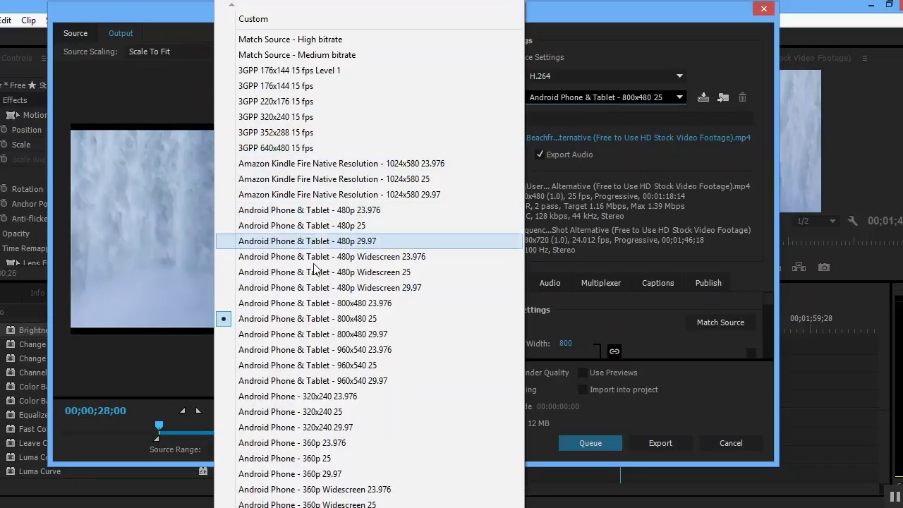
click(318, 305)
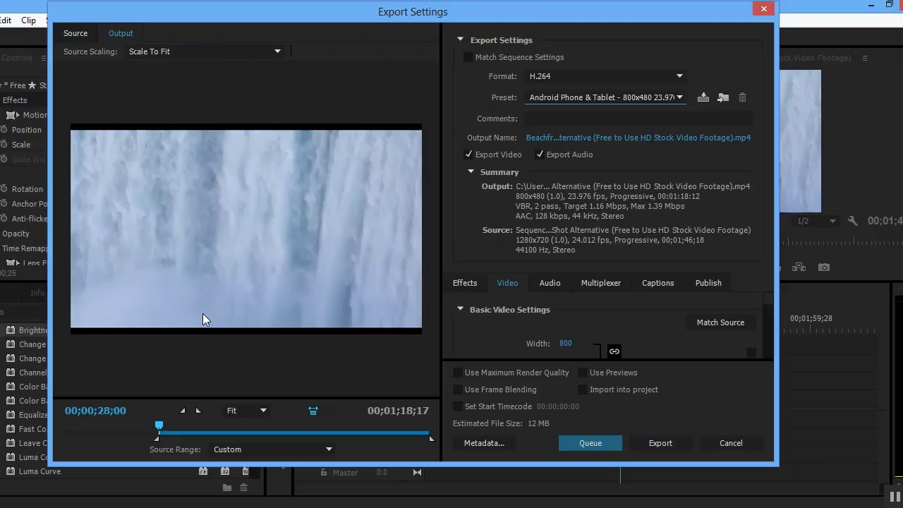
click(600, 100)
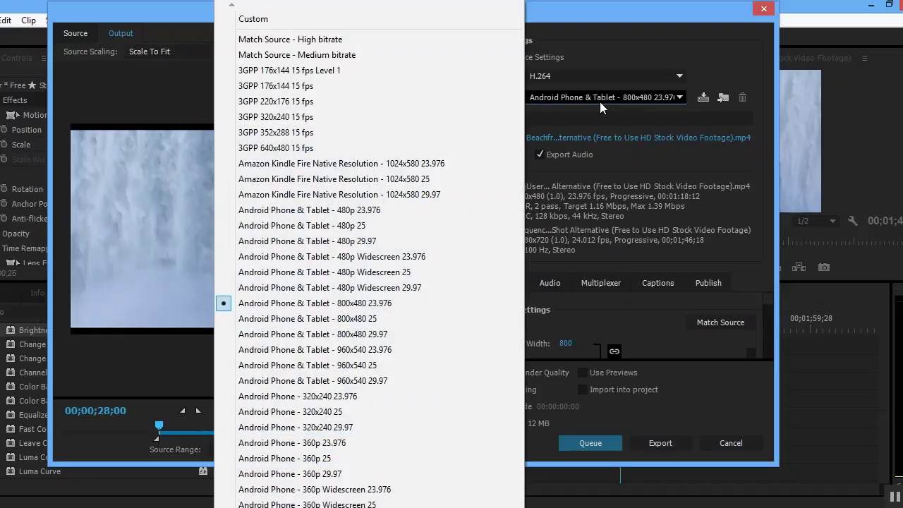
click(354, 381)
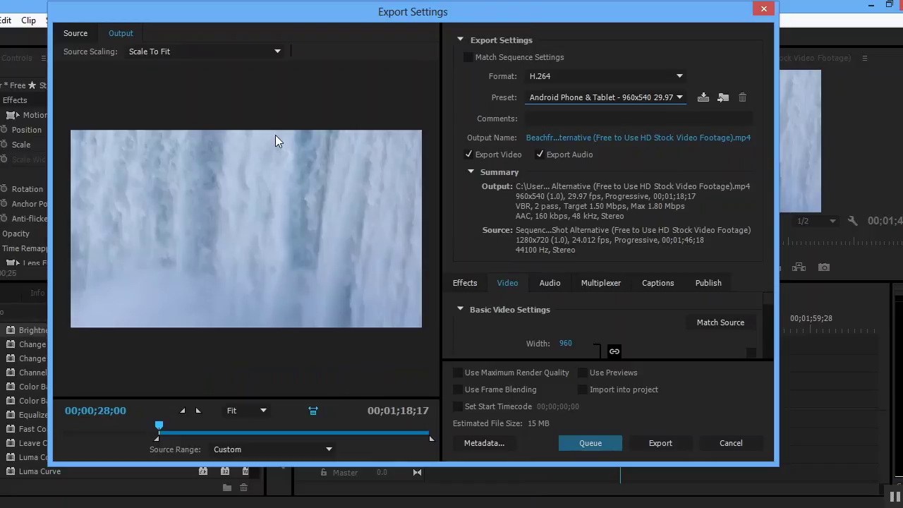
Step: Try the Android Phone - 320x240 23.976 preset, and switch to Android Phone & Tablet - 480p Widescreen 23.976
click(593, 99)
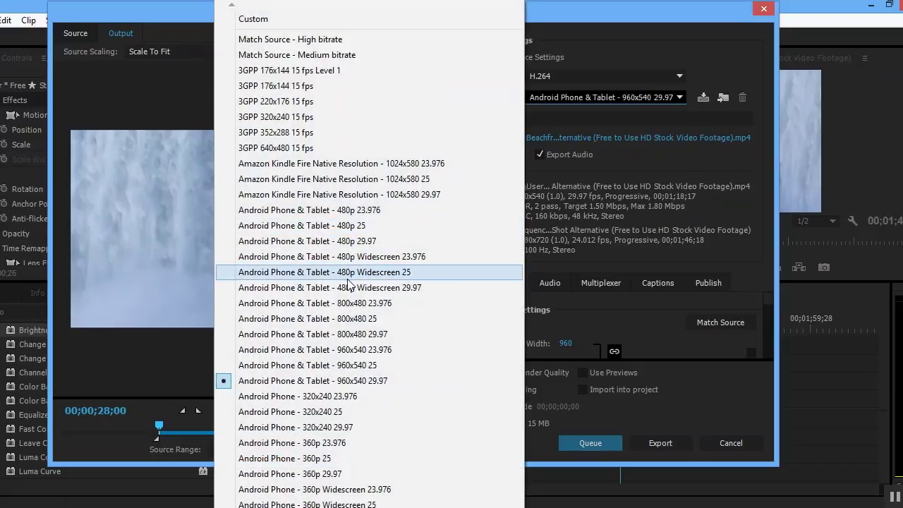
click(325, 397)
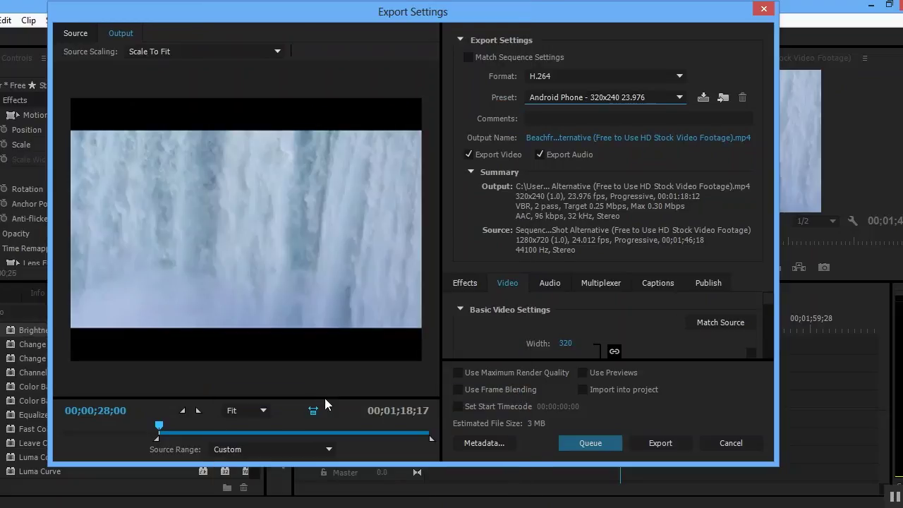
click(631, 96)
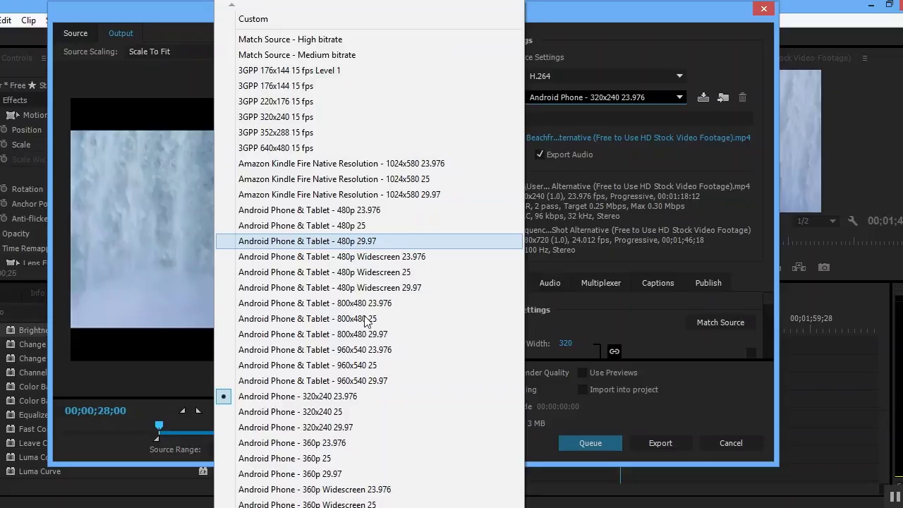
click(335, 257)
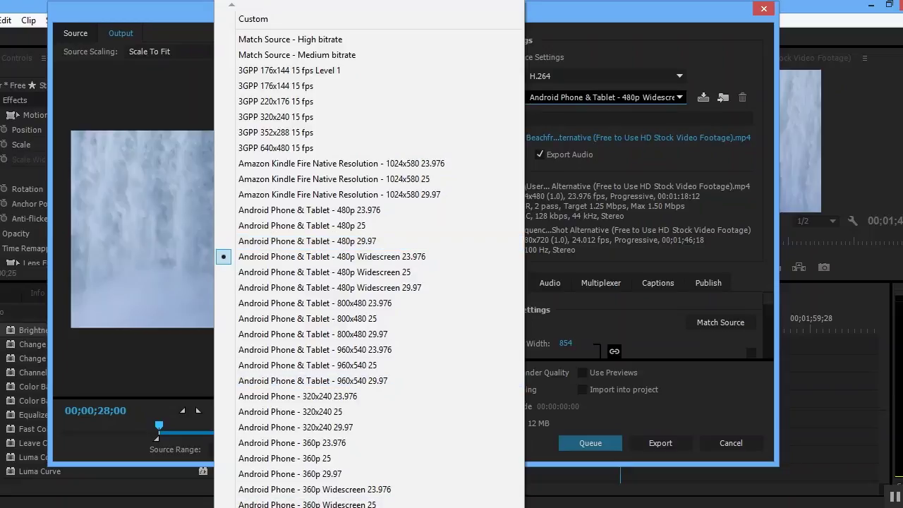
Step: Look through the H.264 presets for Android, Apple, Nook and HD output, and try the HD 1080i 25 preset
scroll(368, 261, down, 3)
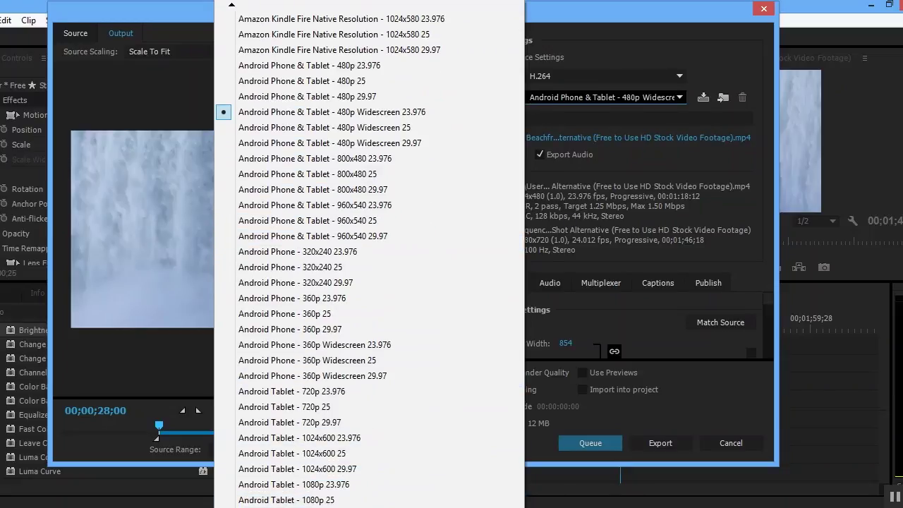
scroll(283, 499, down, 4)
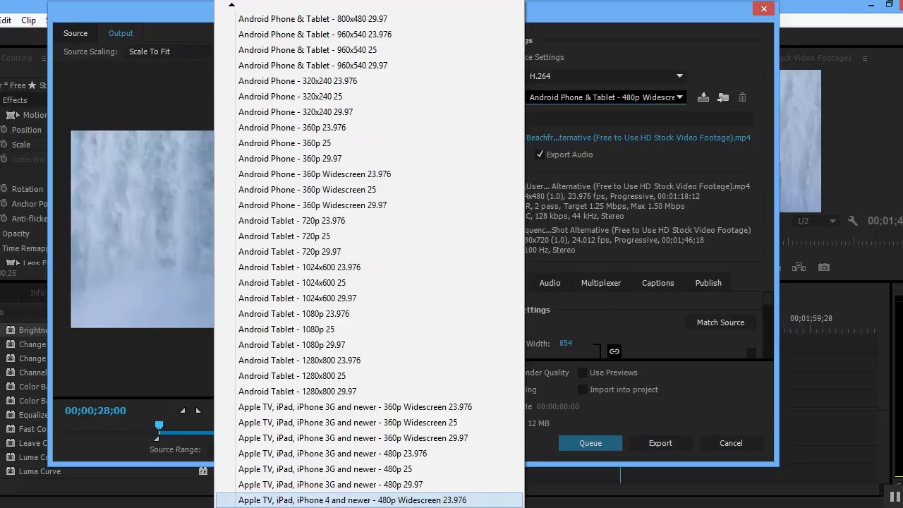
scroll(282, 500, down, 1)
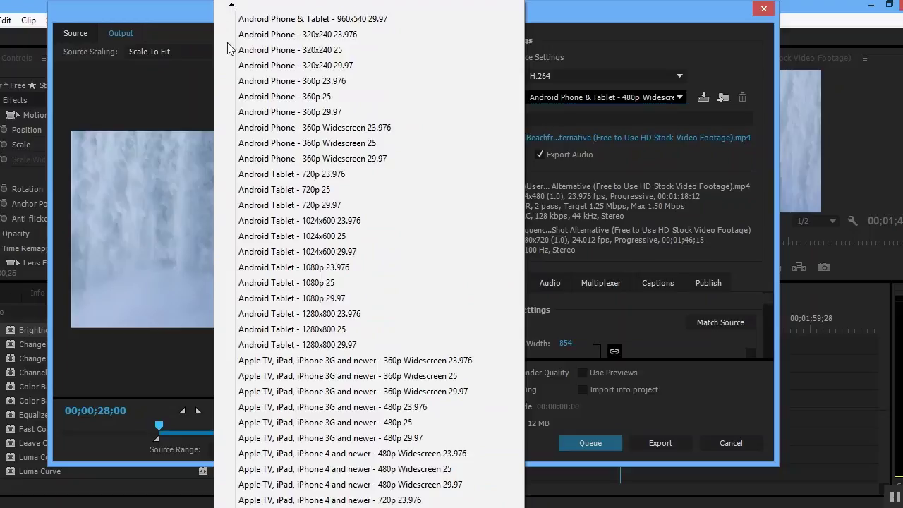
scroll(231, 502, down, 2)
scroll(231, 502, down, 4)
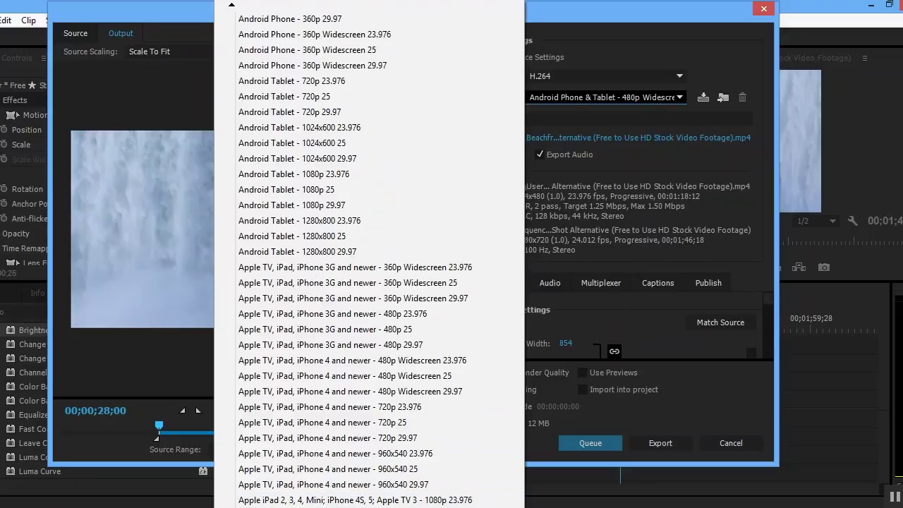
scroll(231, 502, down, 4)
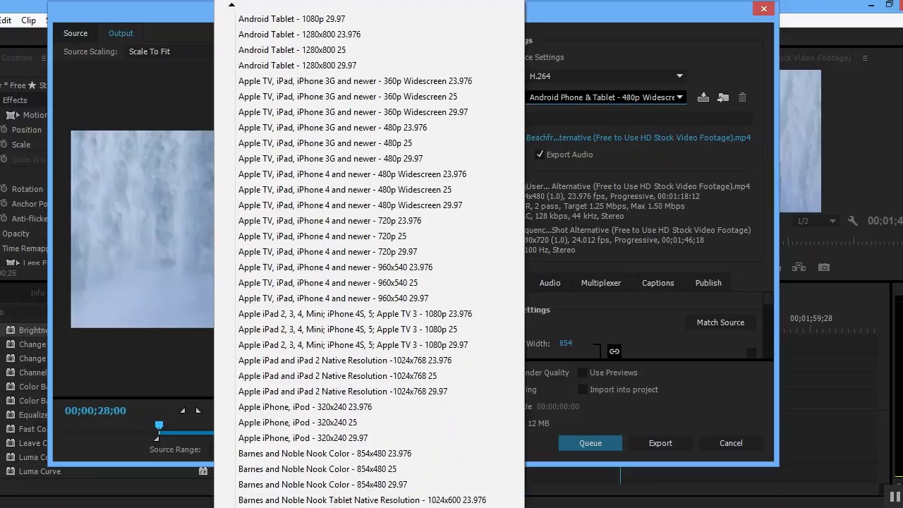
scroll(231, 501, down, 4)
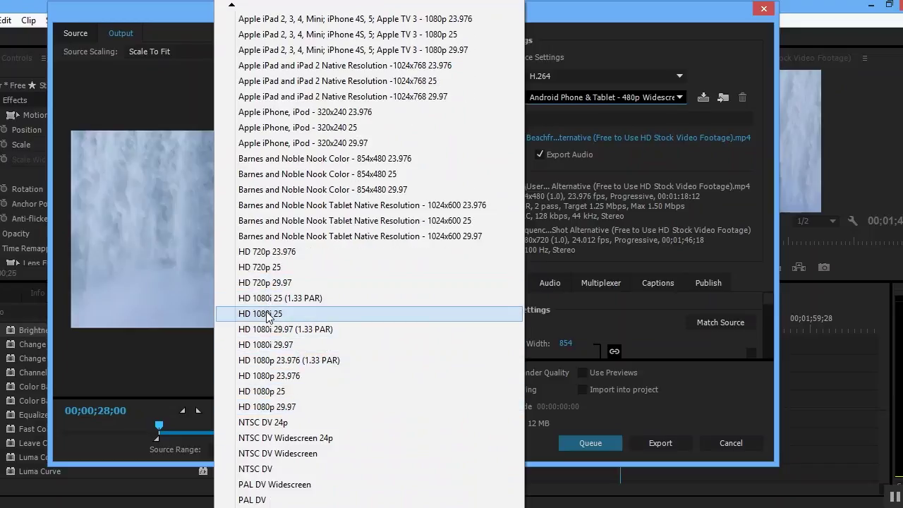
click(268, 313)
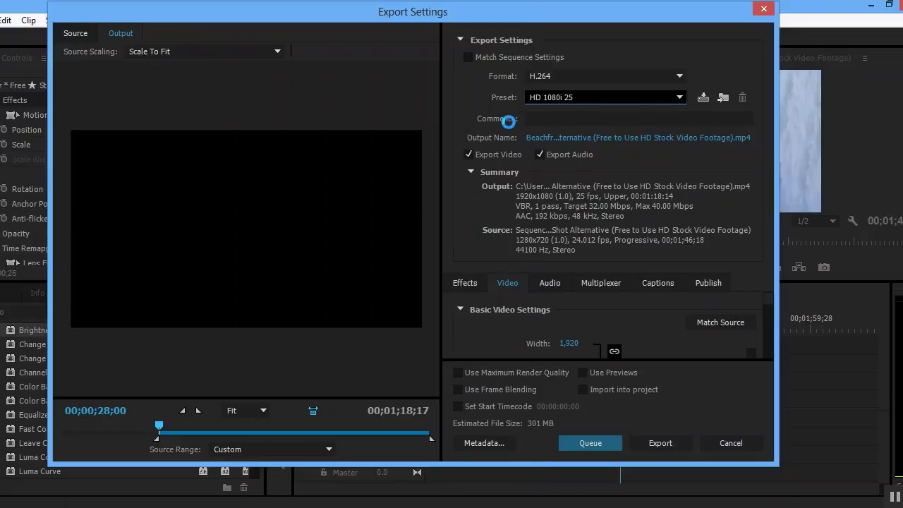
Step: Compare the Match Source medium and high bitrate presets, and settle on Match Source - Medium bitrate
click(548, 96)
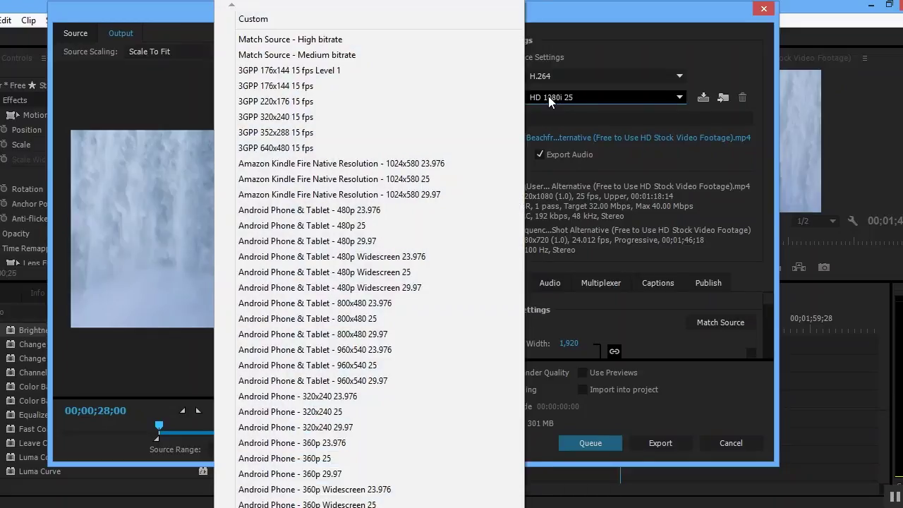
click(339, 55)
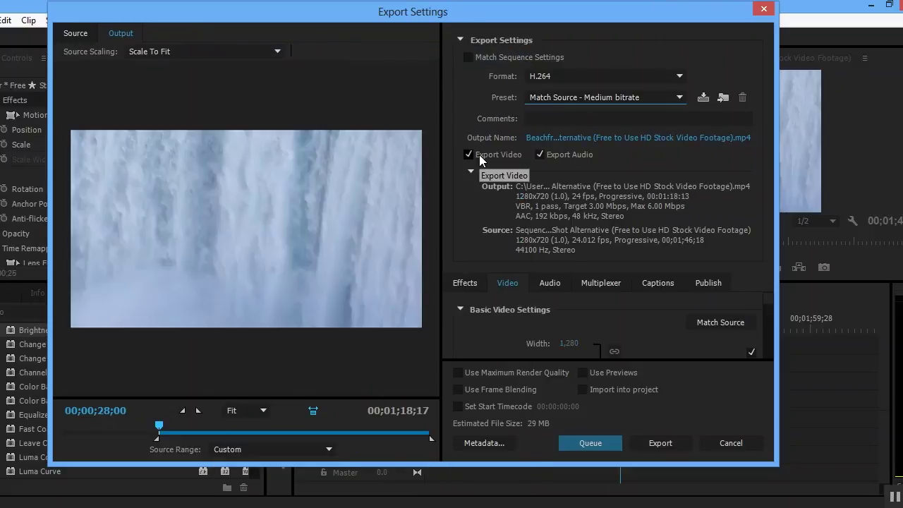
click(549, 96)
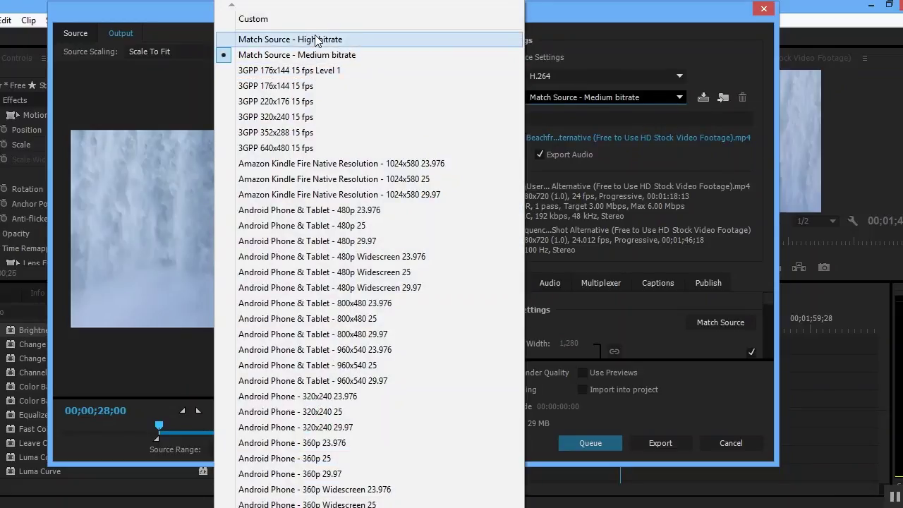
click(316, 41)
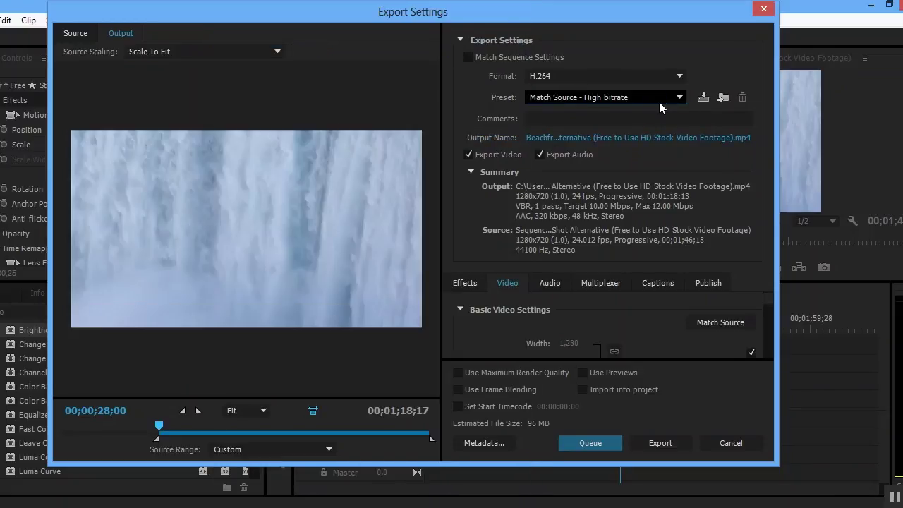
click(659, 102)
click(400, 57)
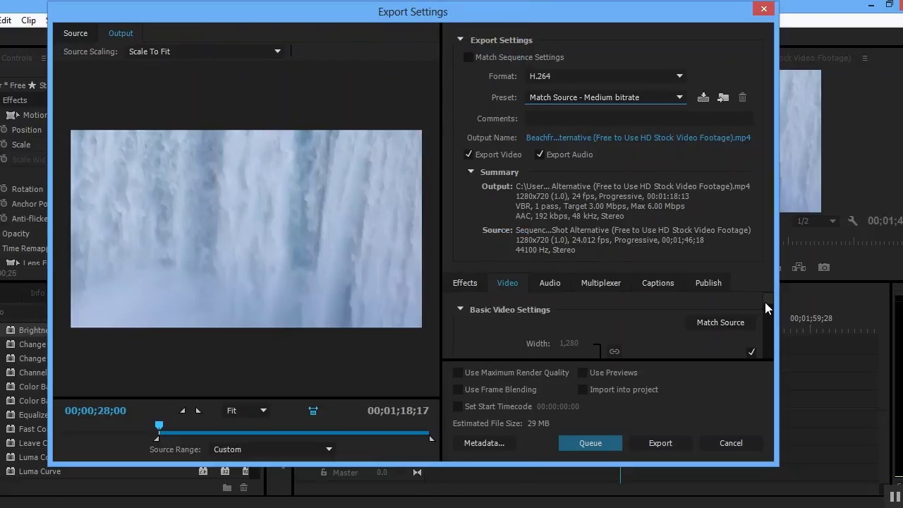
Step: Unlink the frame rate from the source to view the available rates, and restore its match to the source
mouse_move(765, 302)
mouse_down()
mouse_move(768, 327)
mouse_move(768, 313)
mouse_up()
click(753, 323)
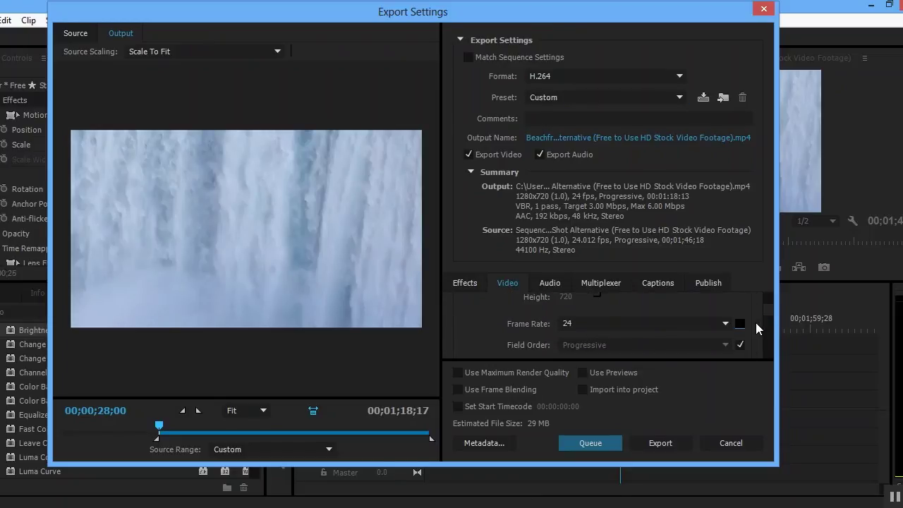
click(726, 326)
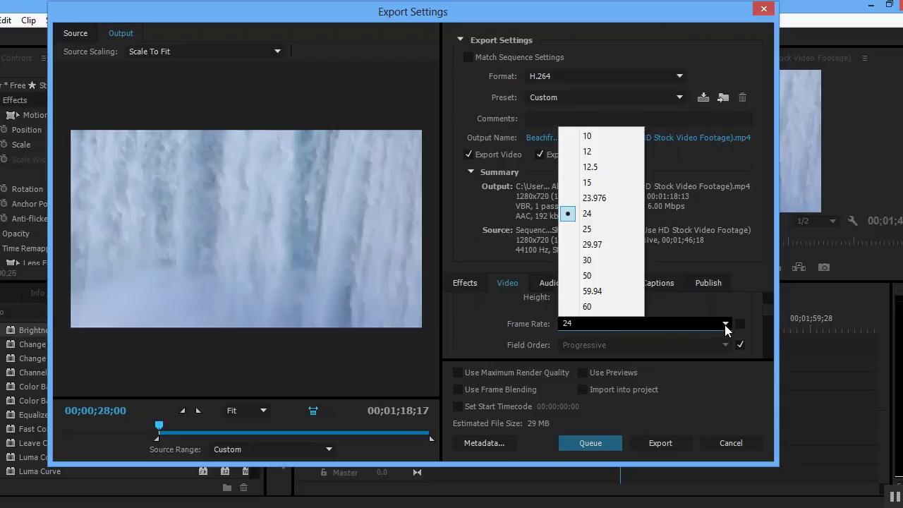
click(740, 324)
click(740, 325)
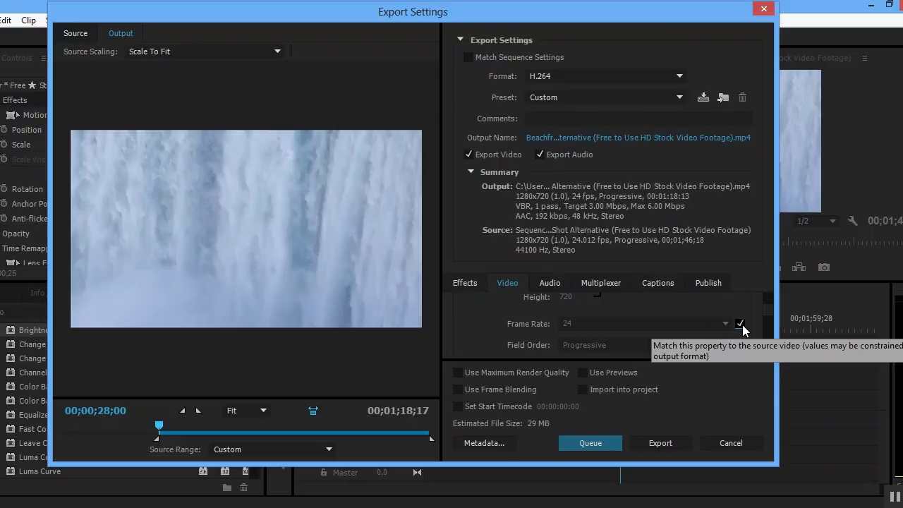
Step: Review the basic video settings, switching the TV standard's match to the source off and back on
drag(769, 312, 768, 307)
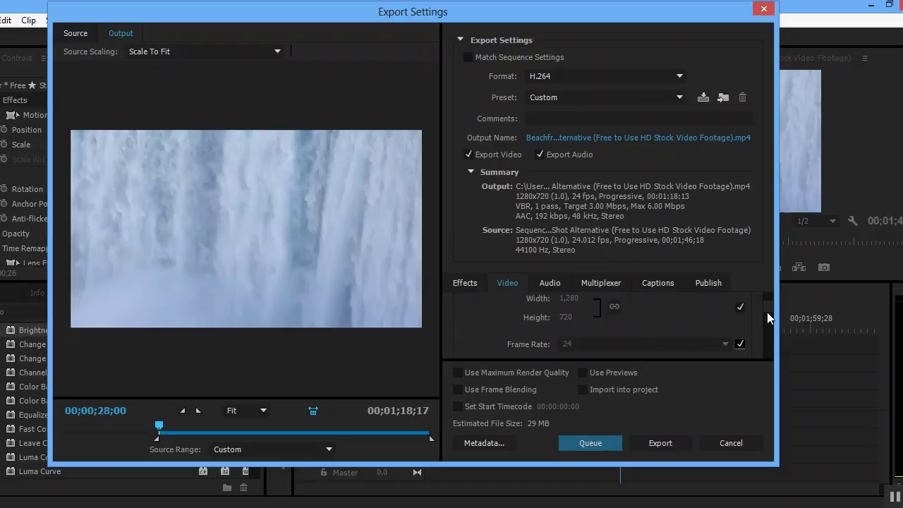
scroll(768, 313, down, 3)
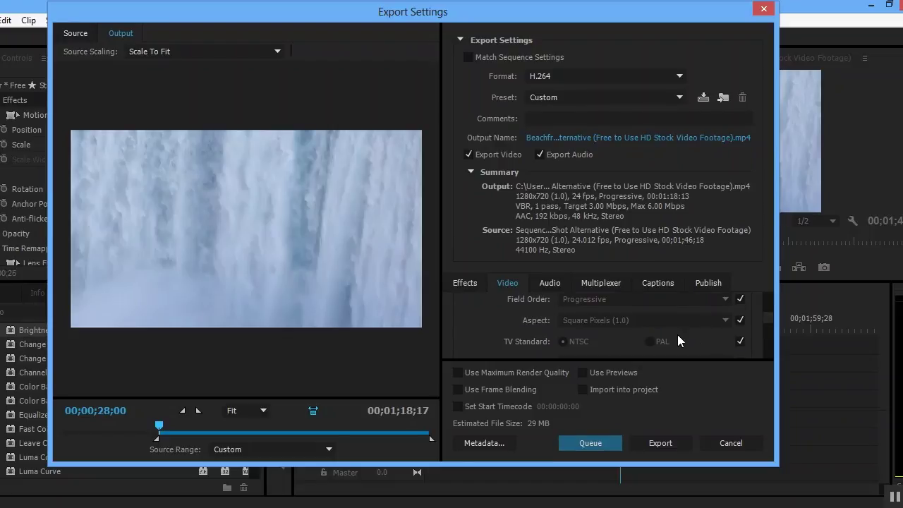
click(741, 341)
click(740, 342)
Step: Check the remaining video settings, enable Use Maximum Render Quality, and start exporting the video
drag(770, 319, 772, 331)
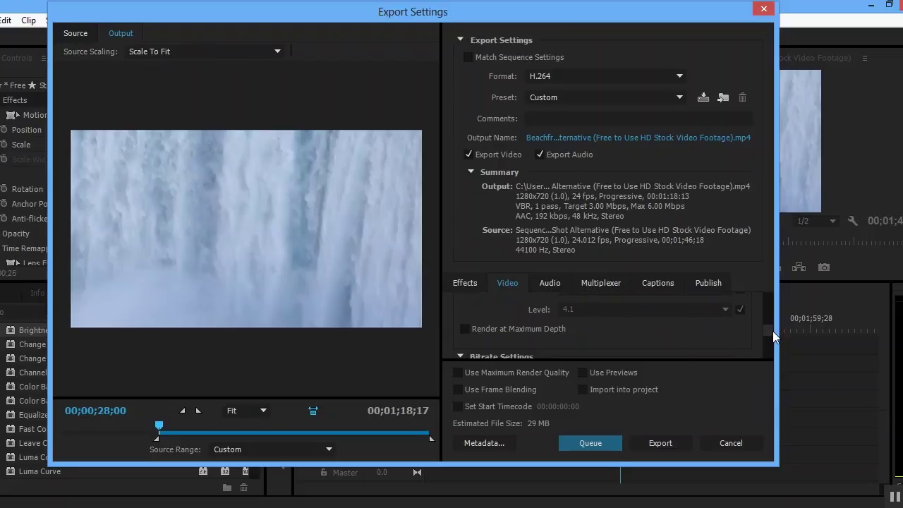
click(530, 327)
drag(769, 333, 776, 361)
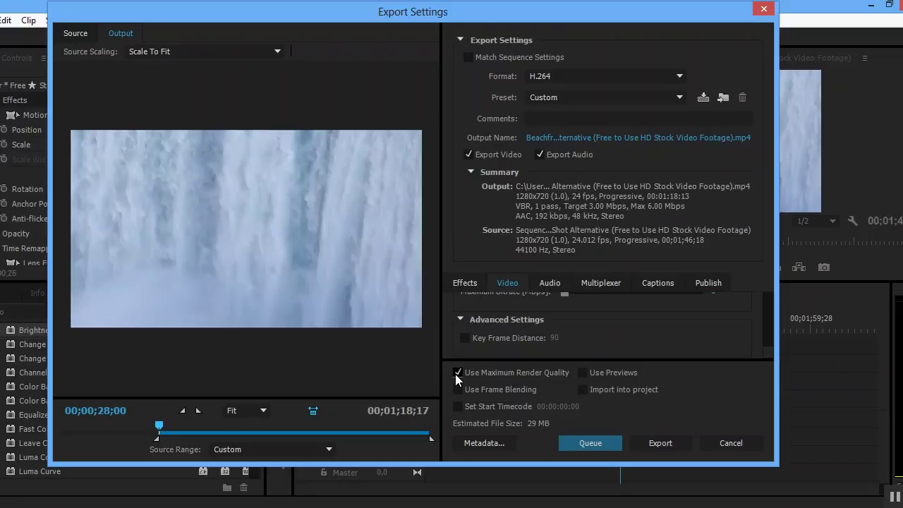
click(662, 443)
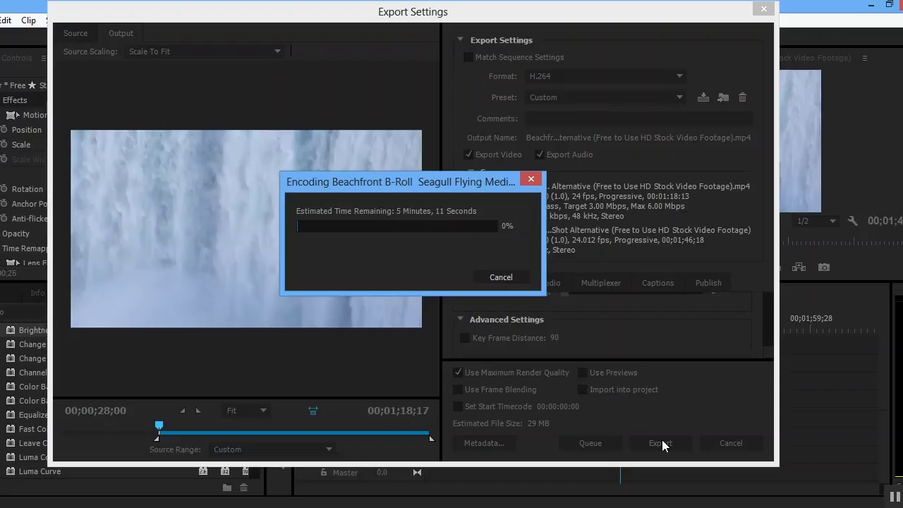